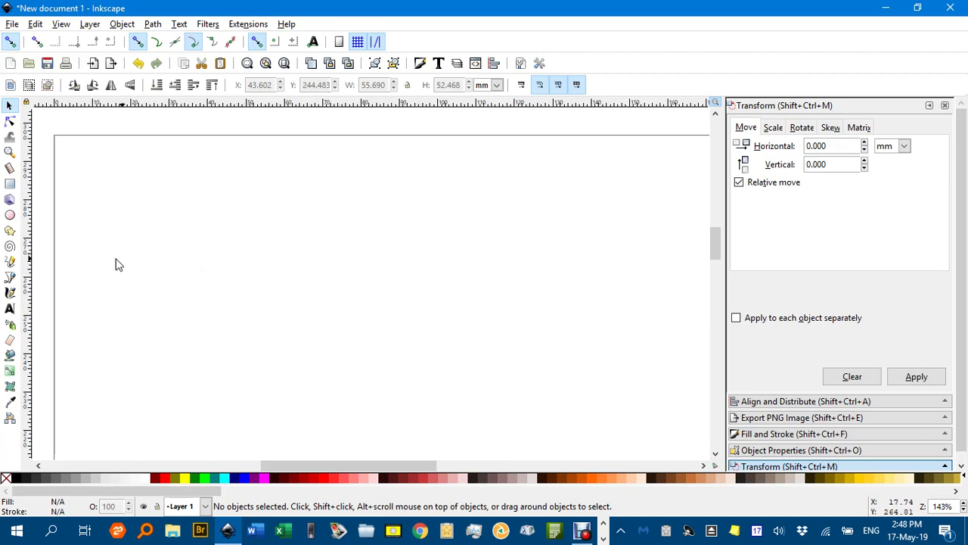
Draw a rectangle on the page and fill it yellow
click(10, 184)
drag(123, 216, 352, 288)
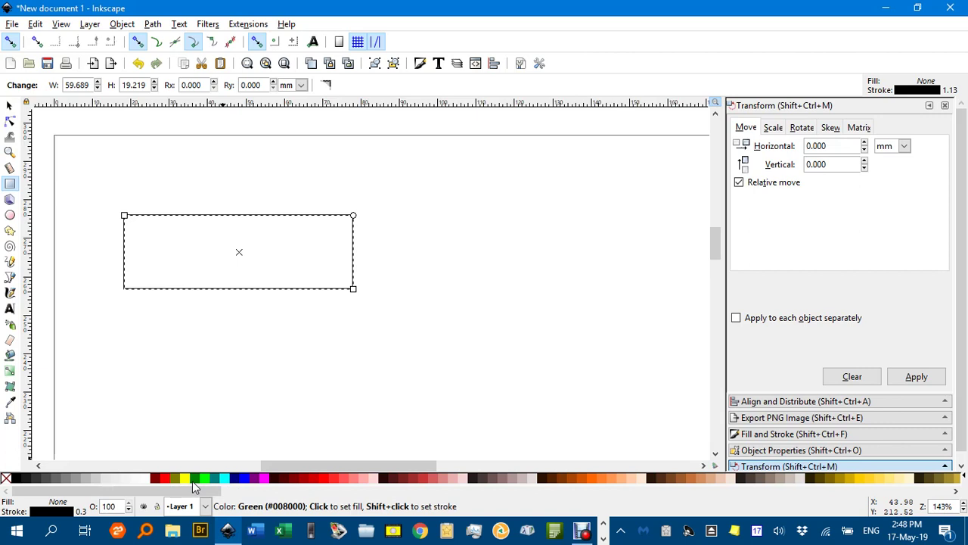
click(183, 479)
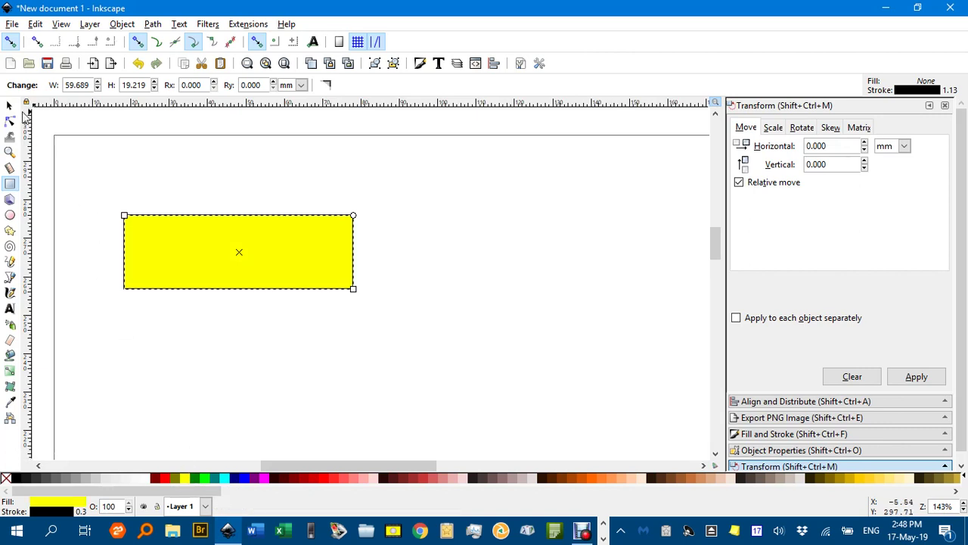
Resize the yellow rectangle into a wide, short bar with the Selector handles
click(10, 106)
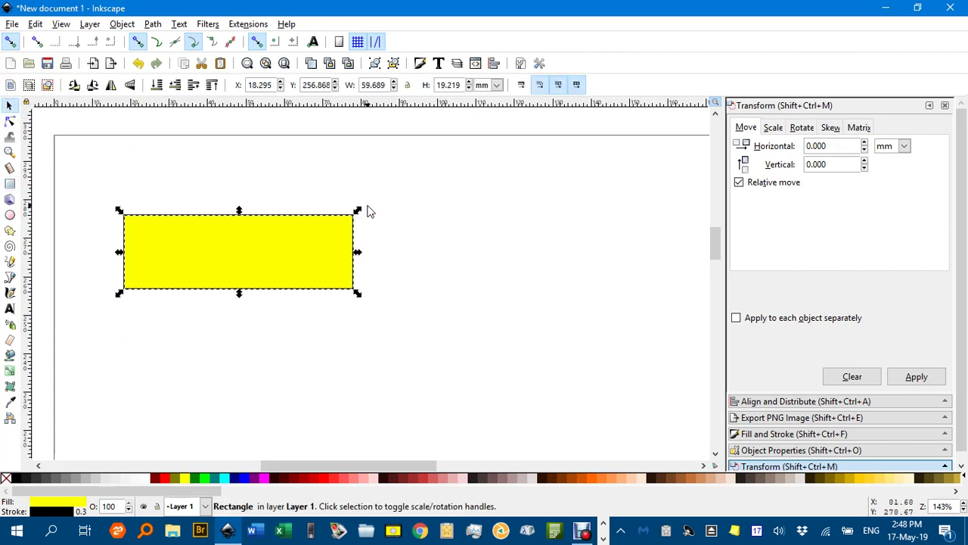
drag(358, 254, 424, 252)
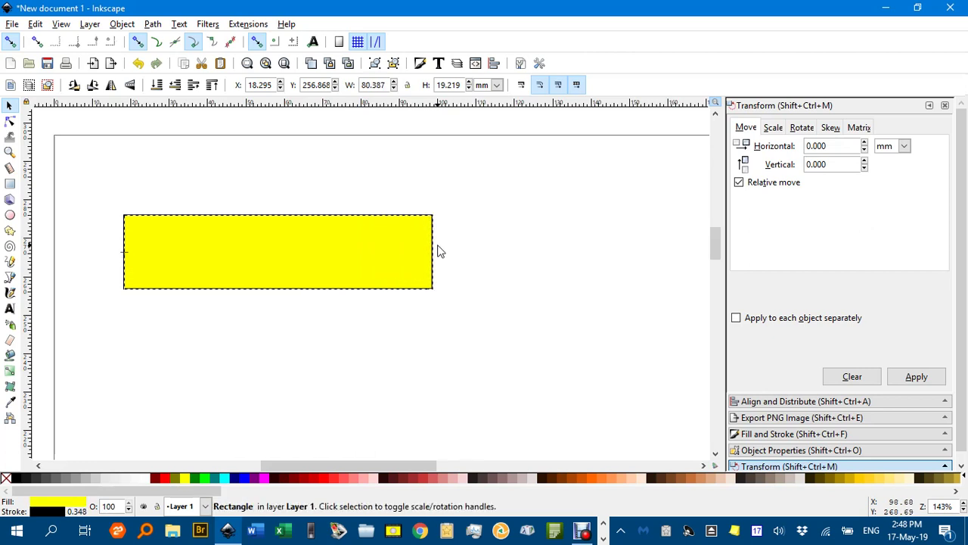
drag(274, 212, 277, 238)
drag(424, 235, 333, 335)
Rotate the bar about -53°, move it right and down, and shrink it slightly
click(310, 277)
drag(287, 307, 393, 333)
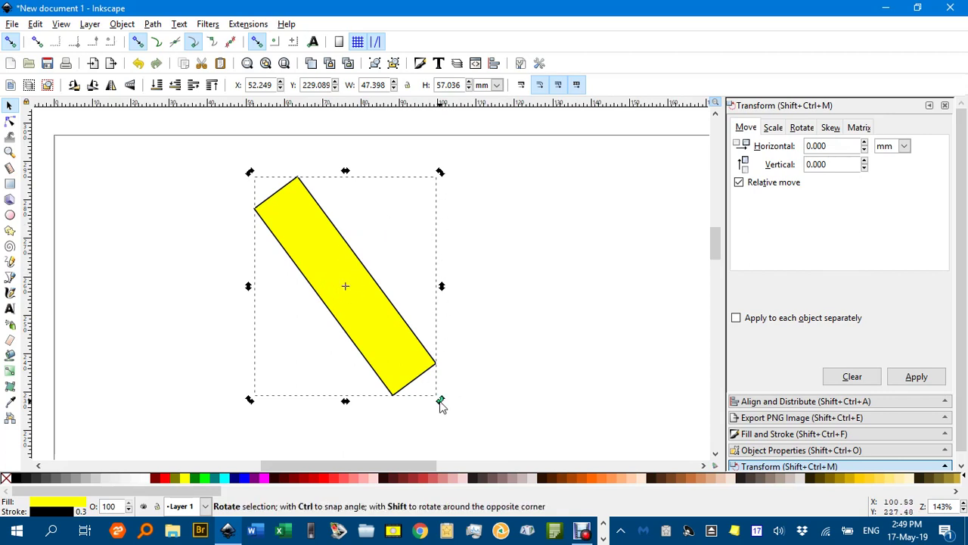
click(479, 382)
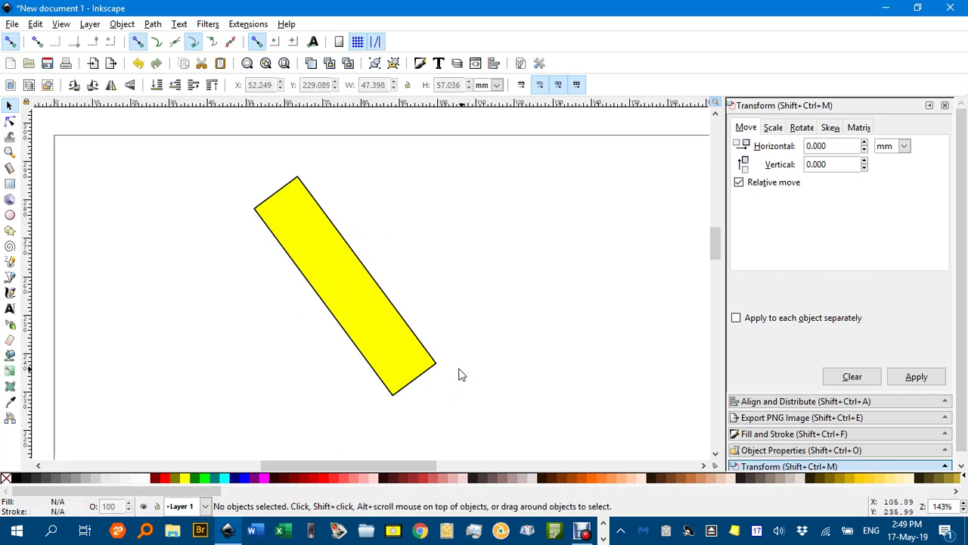
click(394, 349)
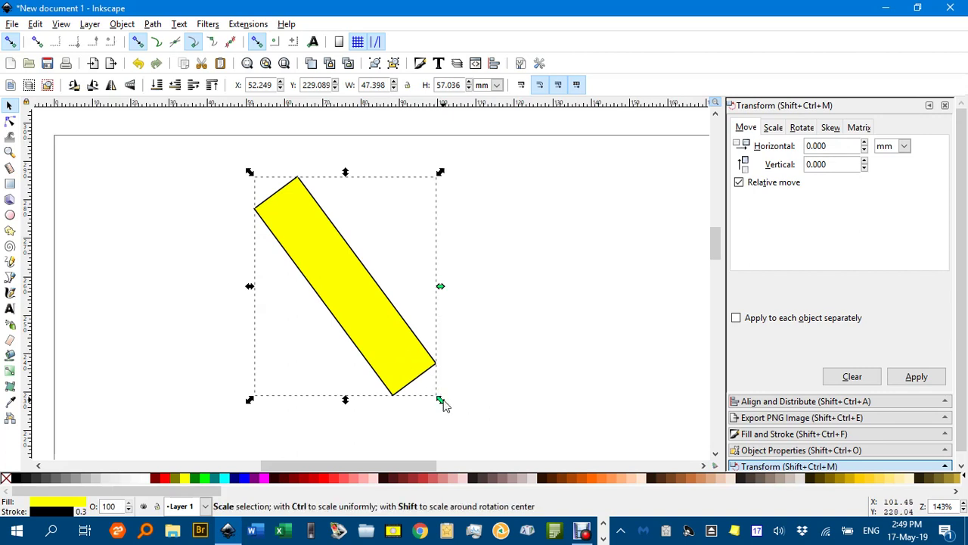
mouse_move(444, 405)
mouse_down()
mouse_move(509, 445)
mouse_move(429, 396)
mouse_up()
Try stretching the bar horizontally and squashing it vertically, undoing both changes
click(431, 356)
click(390, 338)
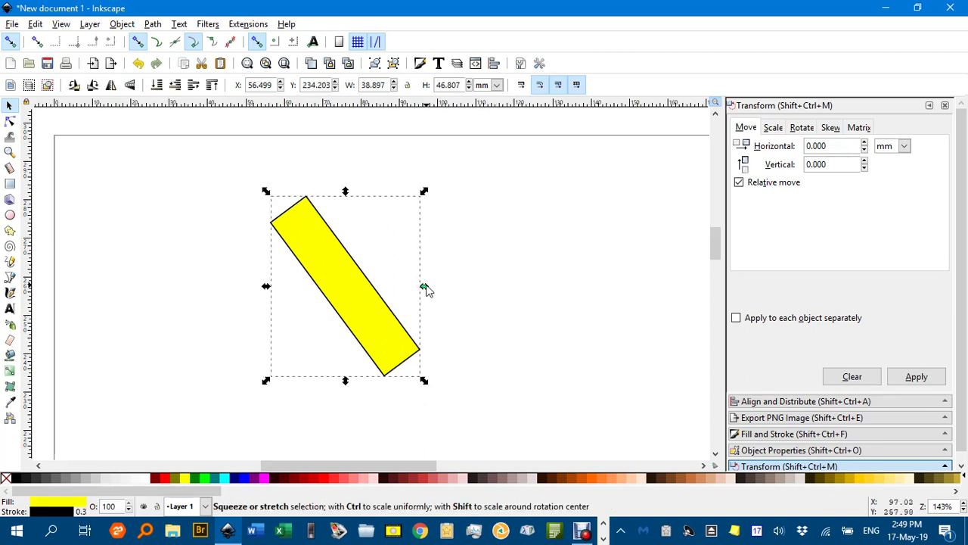
drag(425, 287, 581, 286)
key(ctrl+z)
mouse_move(346, 193)
mouse_down()
mouse_move(354, 340)
mouse_move(361, 202)
mouse_up()
key(ctrl+z)
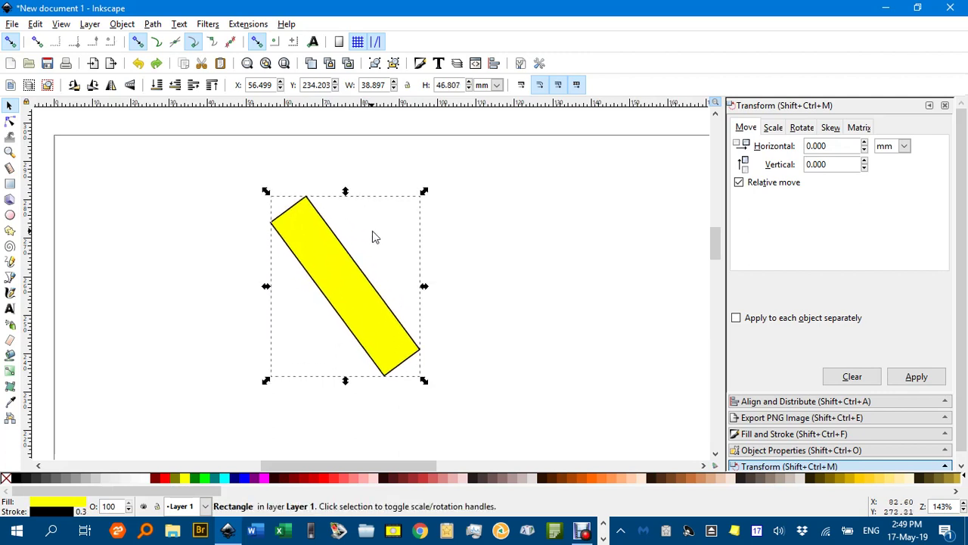
click(469, 272)
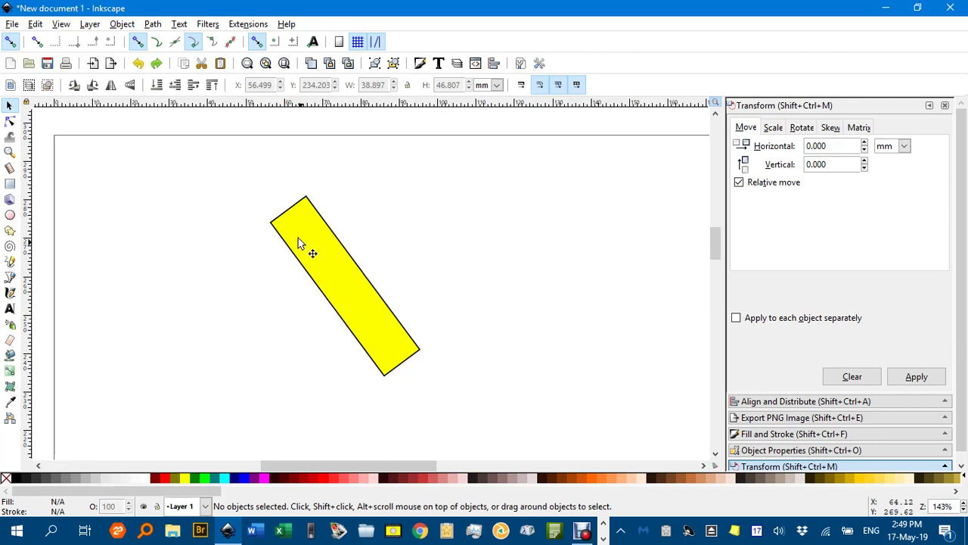
Reshape the diagonal bar with the Rectangle tool and Ctrl to 46.274 × 18.534 mm at the same angle
click(338, 286)
key(r)
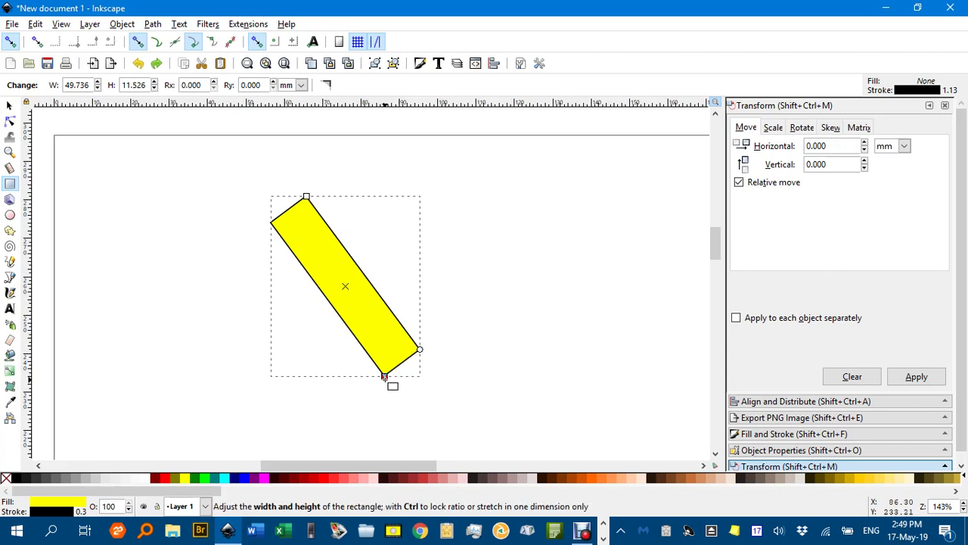
key(ctrl)
mouse_move(384, 376)
mouse_down()
mouse_move(411, 353)
mouse_move(387, 373)
mouse_move(279, 239)
mouse_move(372, 389)
mouse_move(368, 354)
mouse_move(326, 299)
mouse_move(346, 389)
mouse_move(290, 431)
mouse_move(386, 380)
mouse_move(377, 366)
mouse_up()
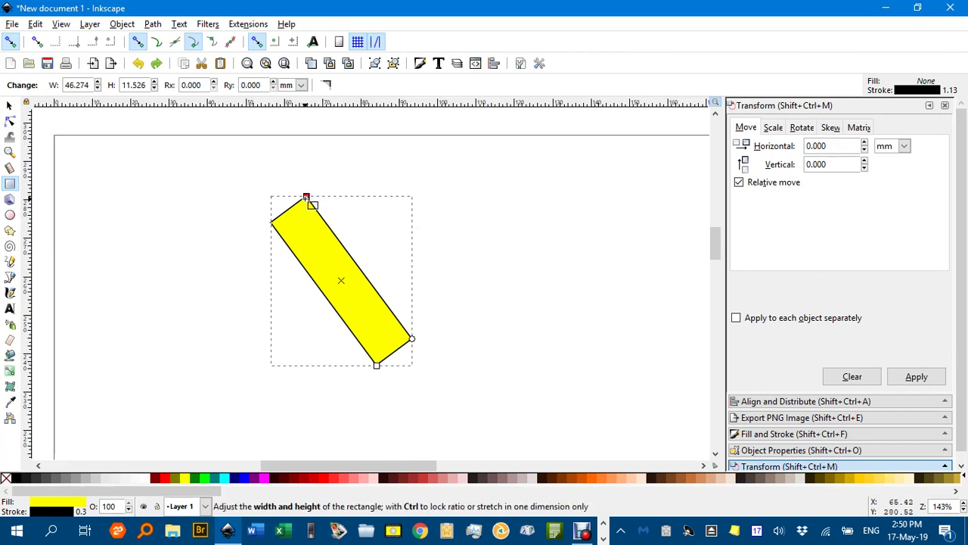
mouse_move(306, 198)
mouse_down()
mouse_move(370, 281)
mouse_move(301, 202)
mouse_move(355, 159)
mouse_move(337, 197)
mouse_up()
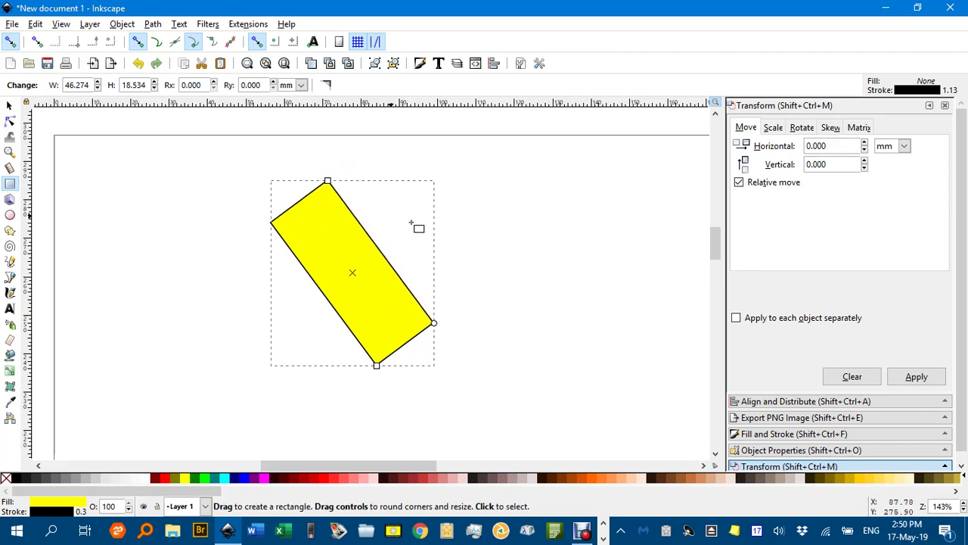
click(512, 269)
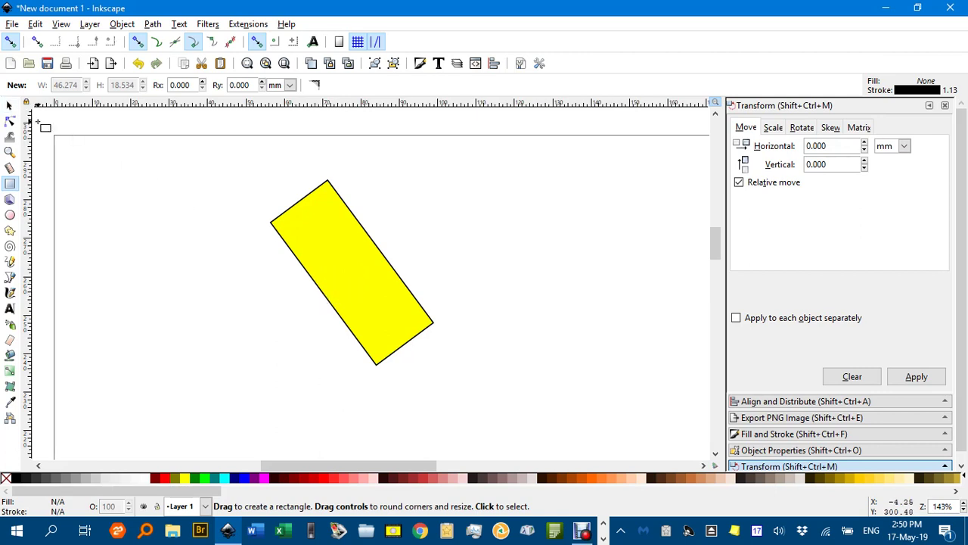
Delete the yellow bar and draw a new polygon with rounding set to 0
click(350, 270)
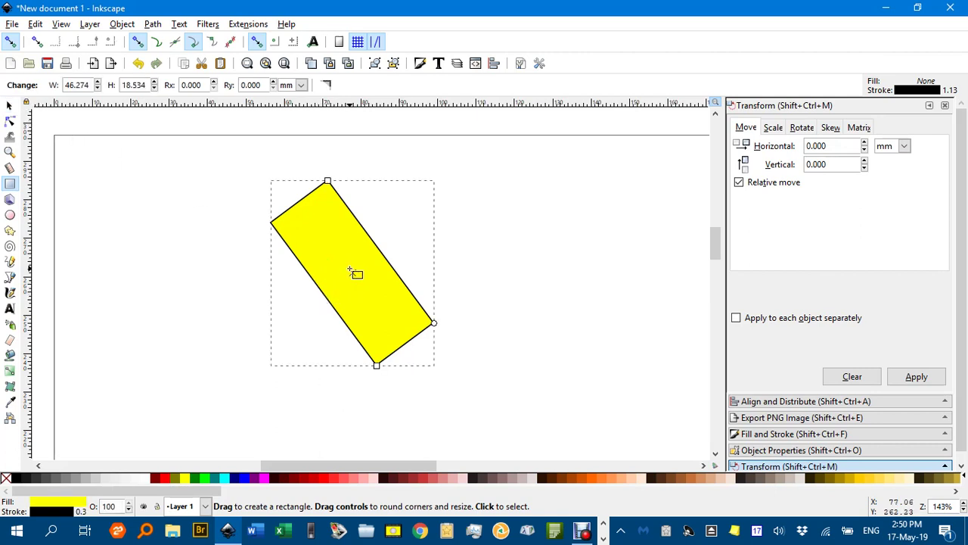
key(Delete)
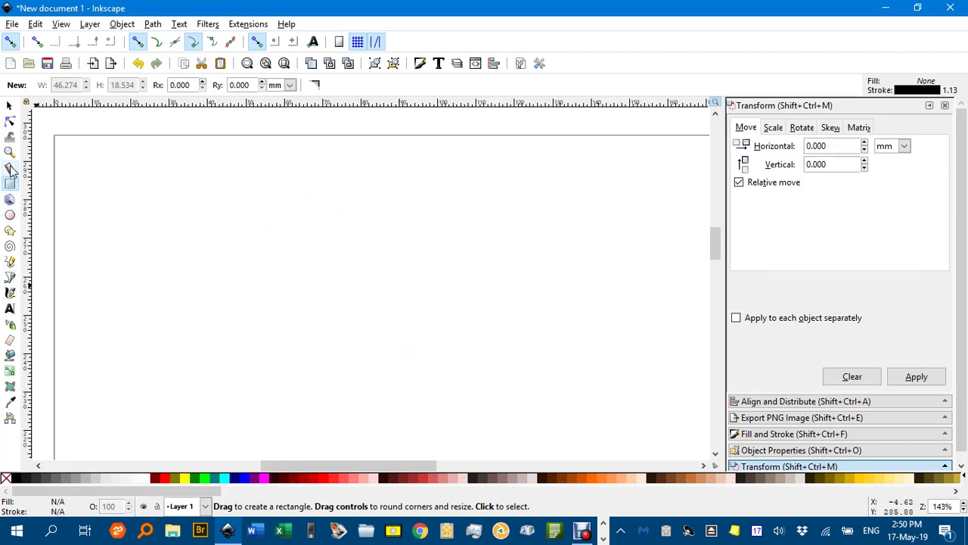
click(10, 230)
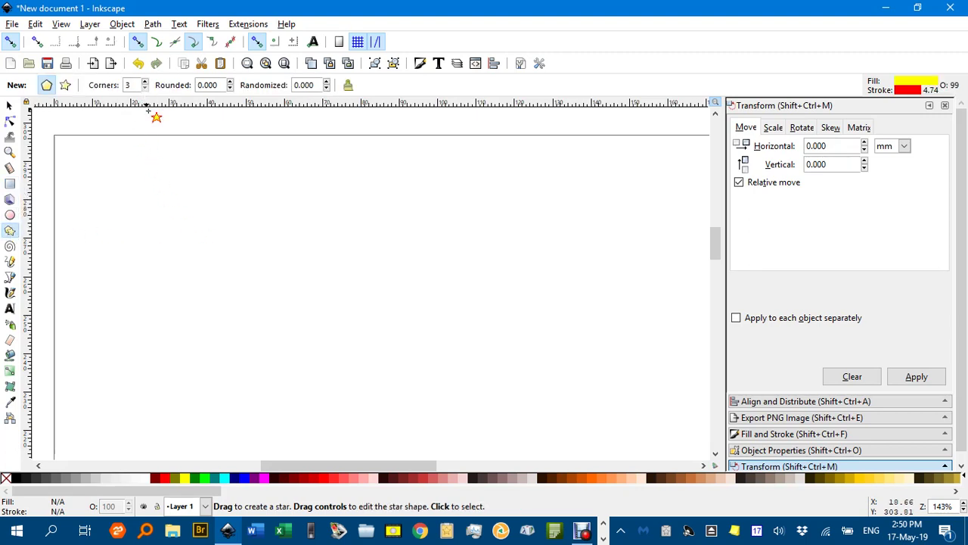
drag(299, 249, 342, 279)
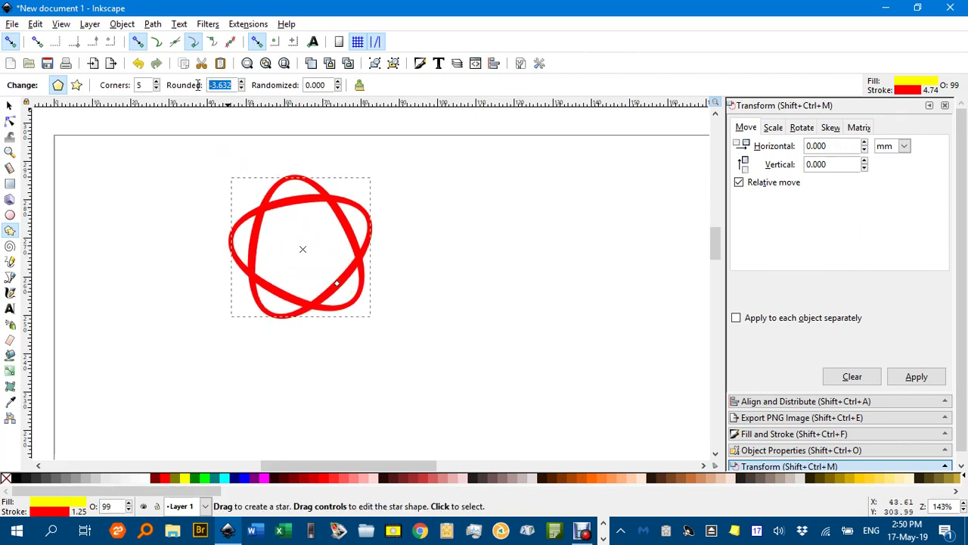
text(0)
key(Return)
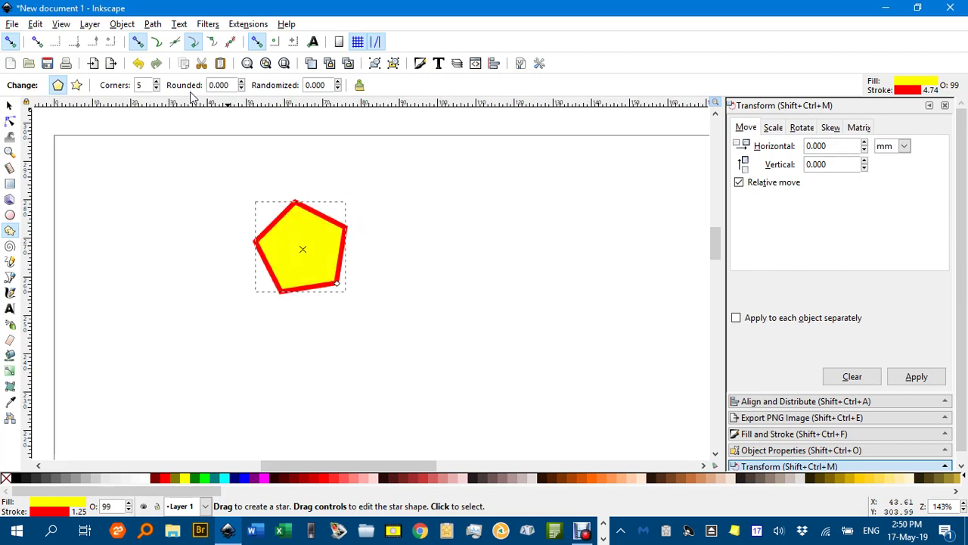
Move the pentagon up-left, reduce its corners from 5 to 3, then delete the triangle
click(10, 110)
drag(320, 251, 286, 241)
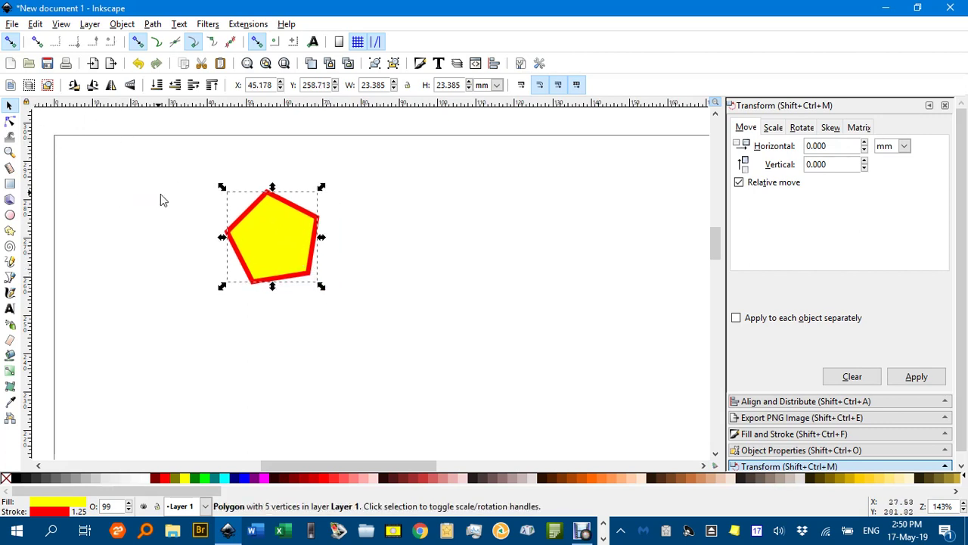
click(10, 231)
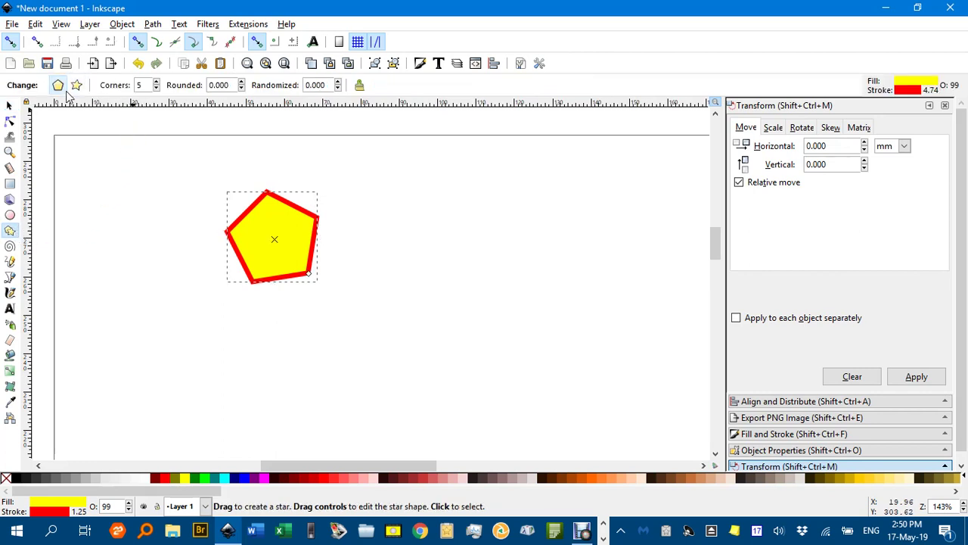
click(157, 89)
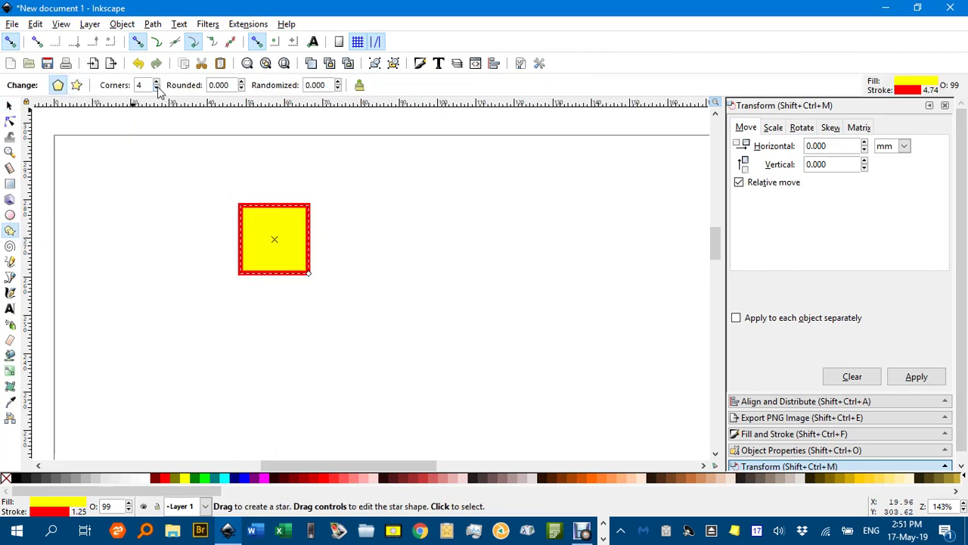
click(156, 89)
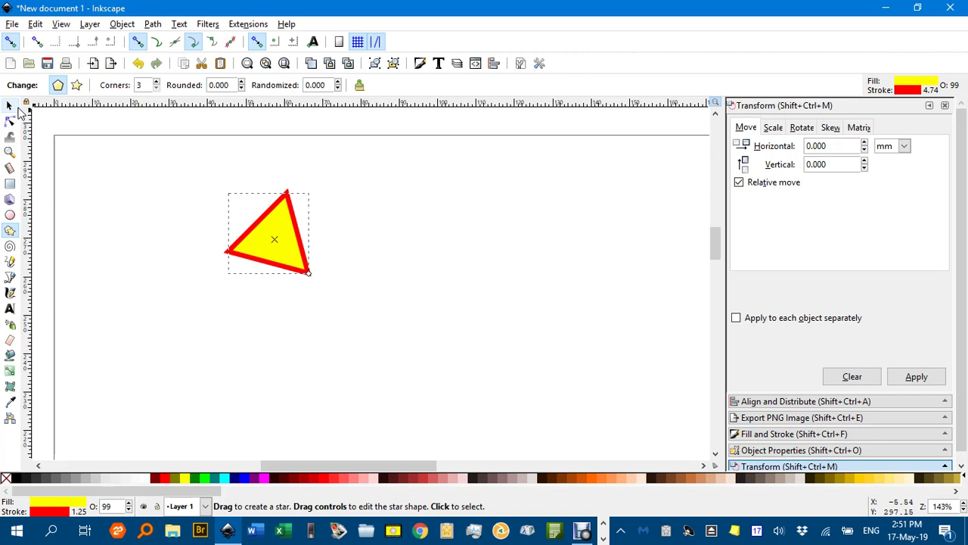
click(10, 105)
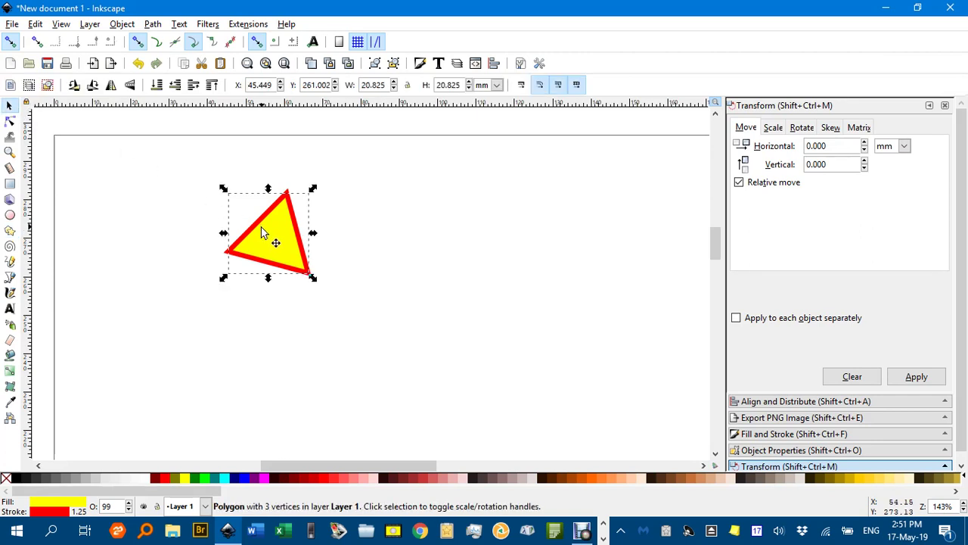
key(Delete)
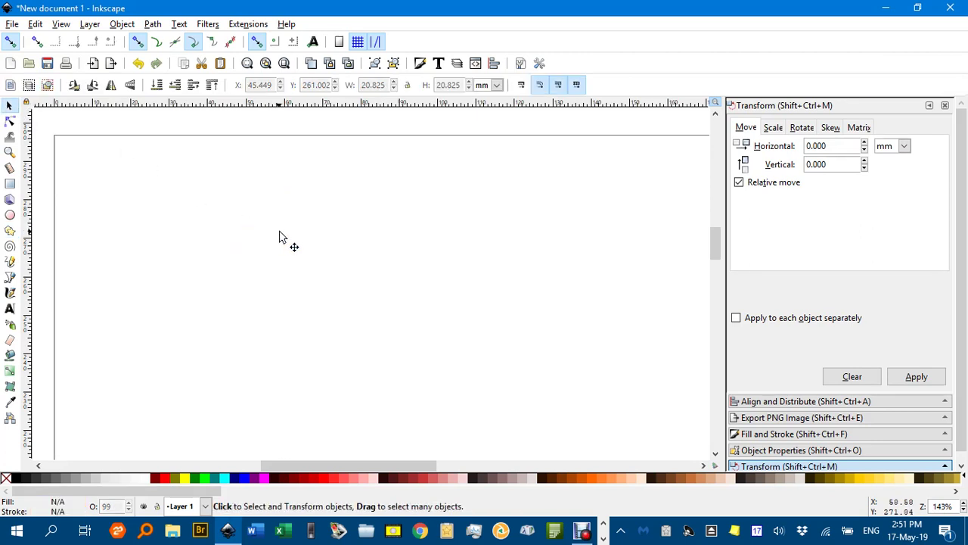
Draw a new yellow, red-outlined triangle and move it toward the page centre
click(10, 231)
drag(215, 231, 295, 275)
click(10, 105)
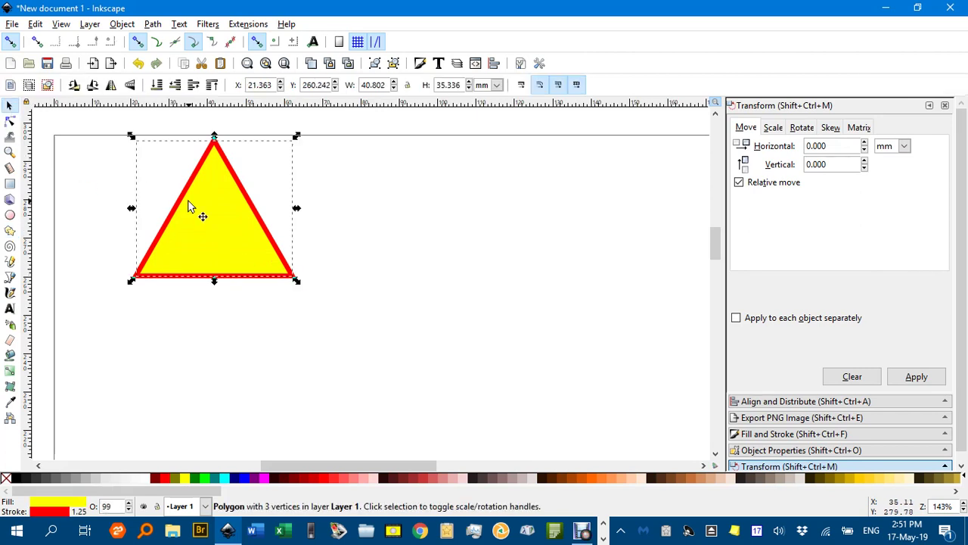
drag(189, 201, 331, 240)
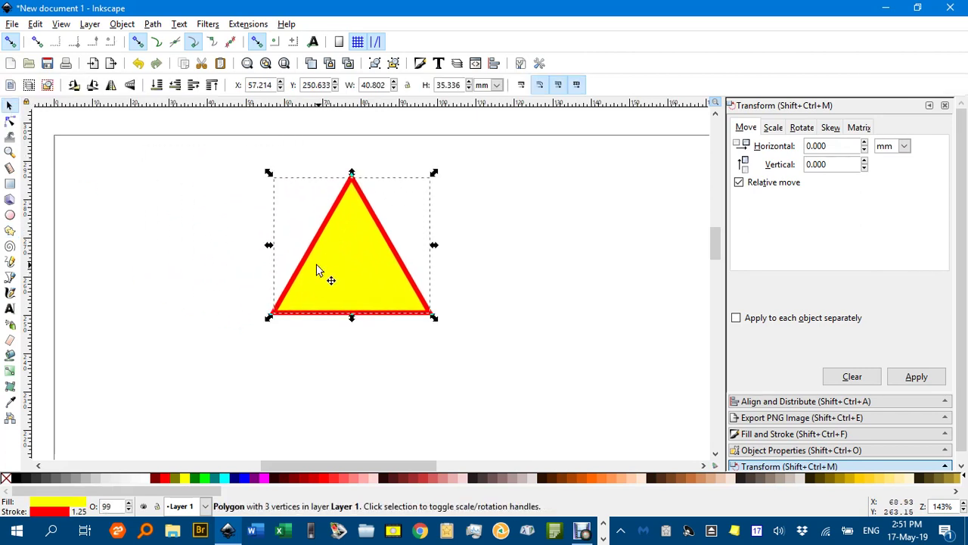
Try narrowing and squashing the triangle, undoing both to keep it at 40.802 × 35.336 mm
click(494, 261)
click(390, 218)
drag(435, 245, 376, 250)
key(ctrl+z)
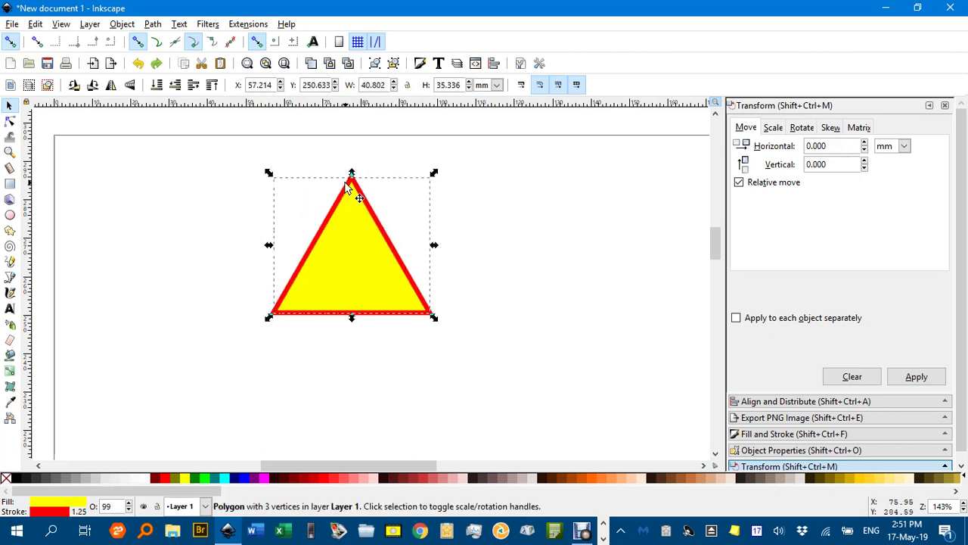
drag(351, 173, 366, 232)
key(ctrl+z)
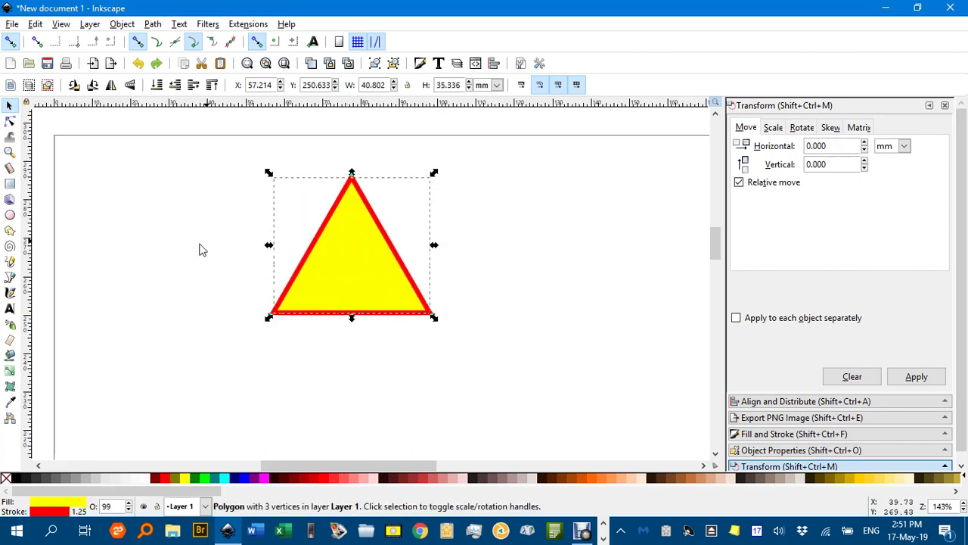
Shift-drag the triangle's corner handle until its Rounded value is 0.231
click(11, 232)
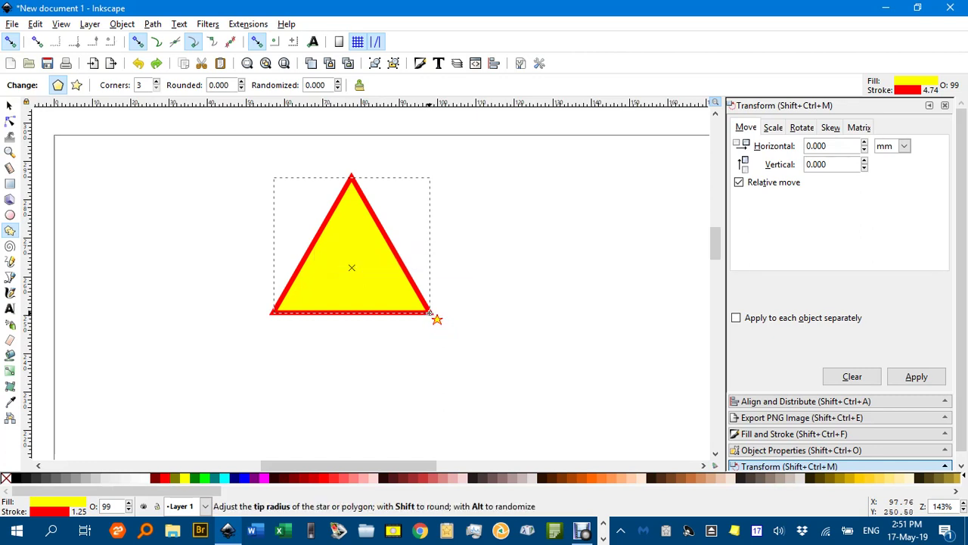
drag(429, 312, 459, 150)
drag(459, 214, 475, 300)
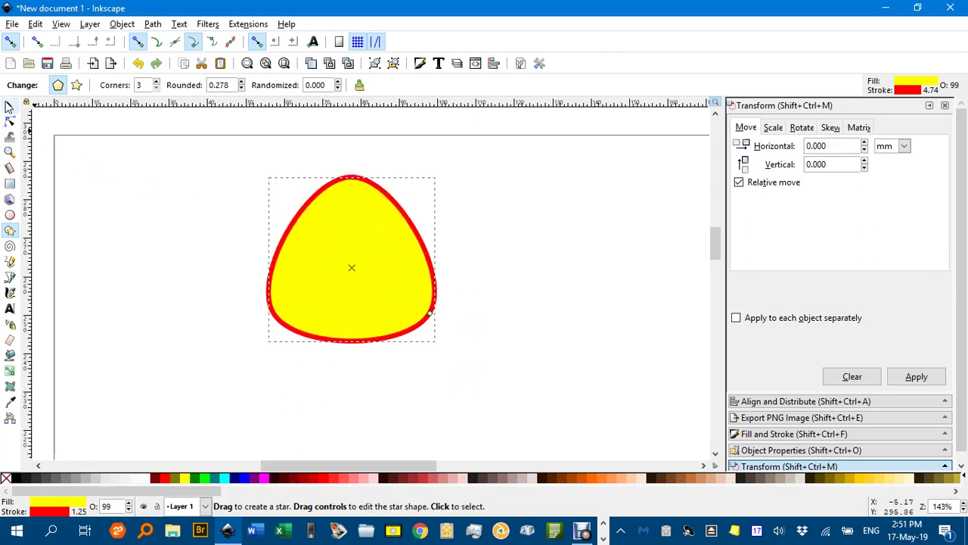
click(9, 106)
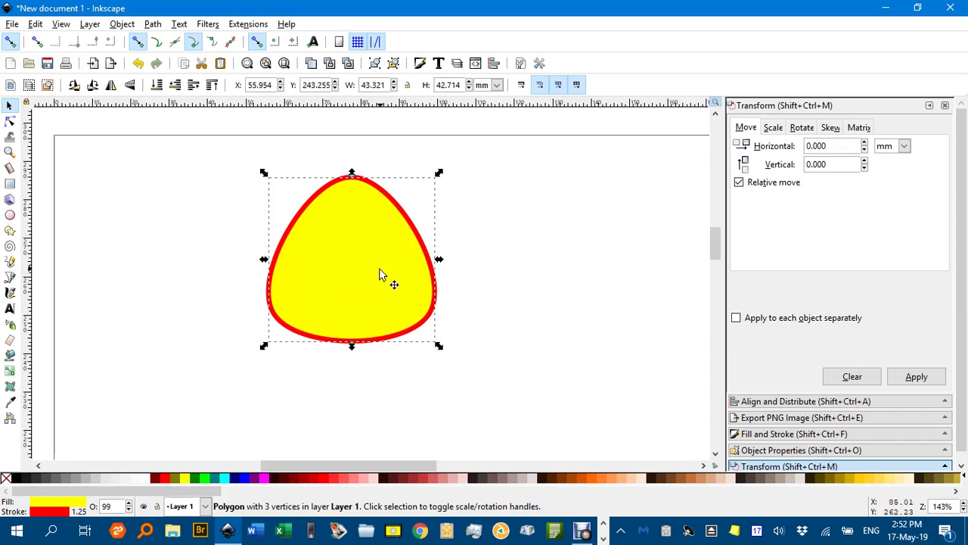
click(10, 230)
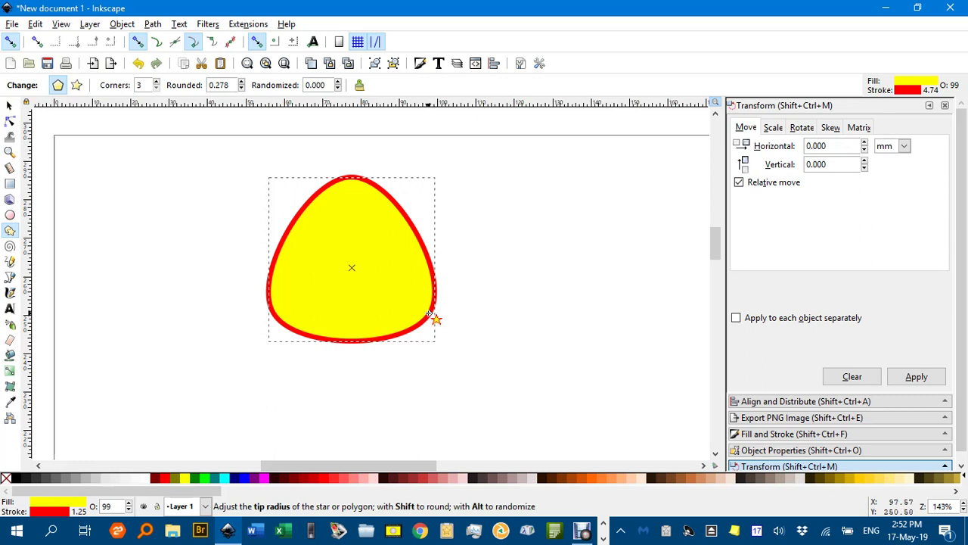
drag(430, 313, 368, 274)
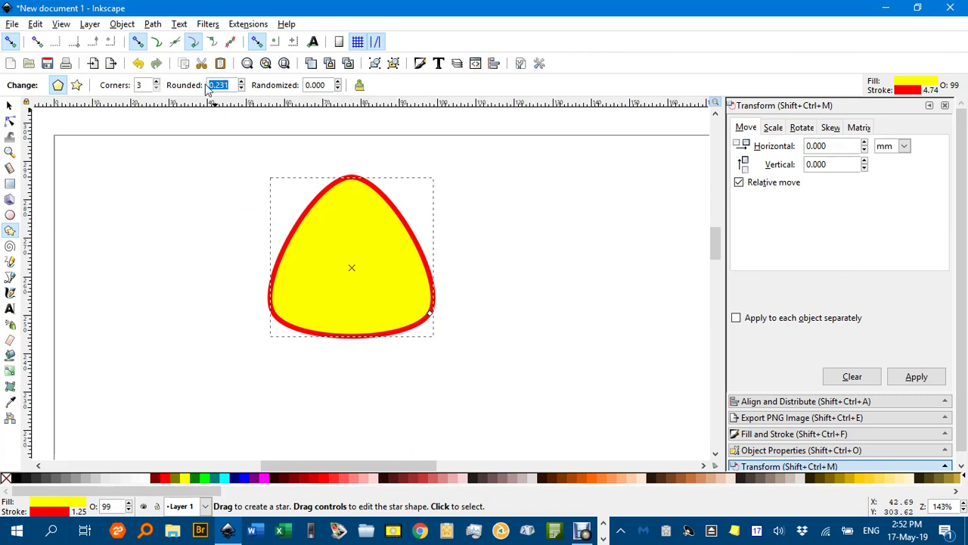
Draw a small triangle right of the rounded one, set its Rounded value to 0, and deselect it
drag(522, 211, 569, 242)
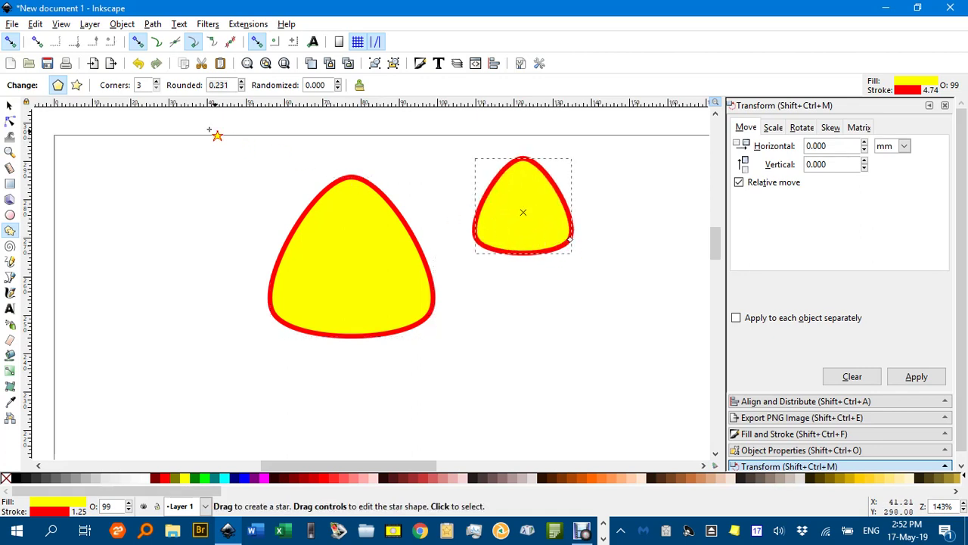
drag(234, 85, 212, 85)
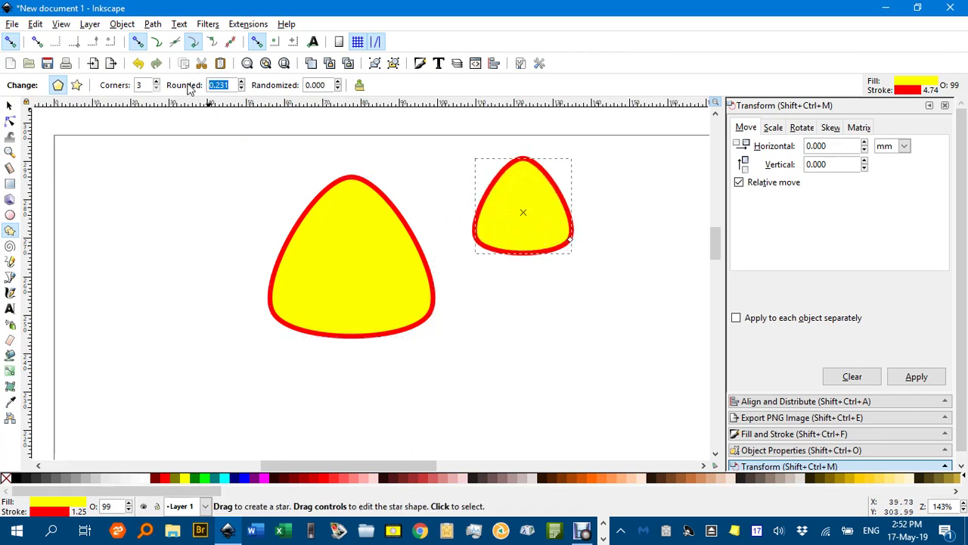
key(Return)
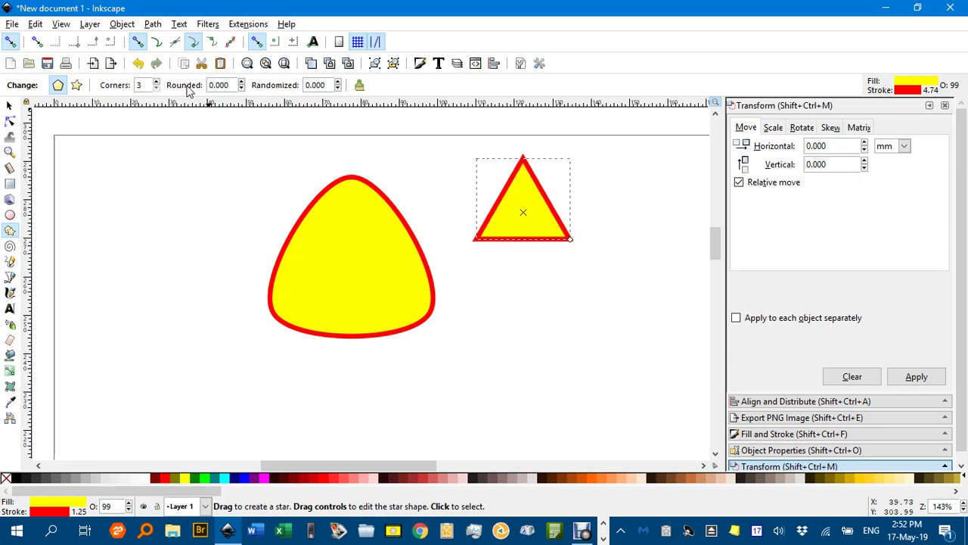
click(9, 105)
click(214, 174)
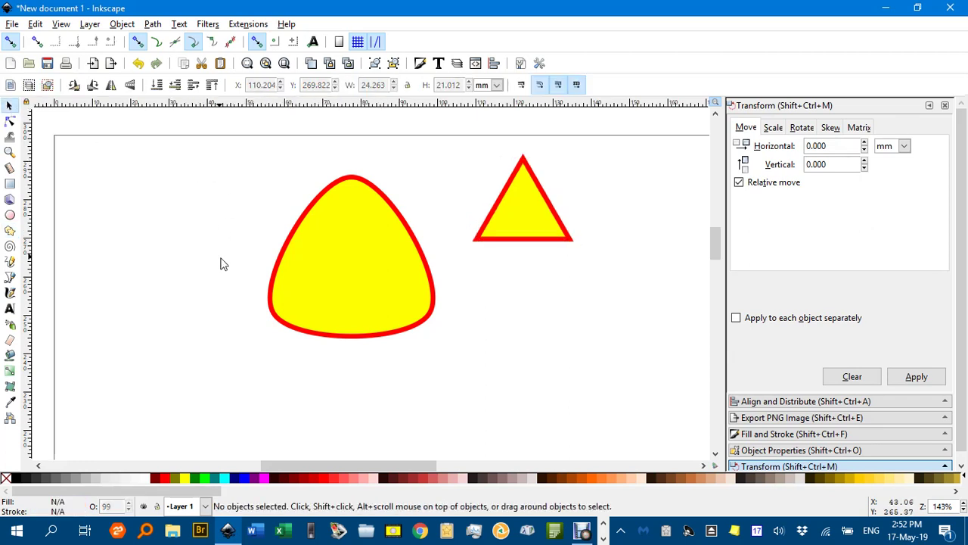